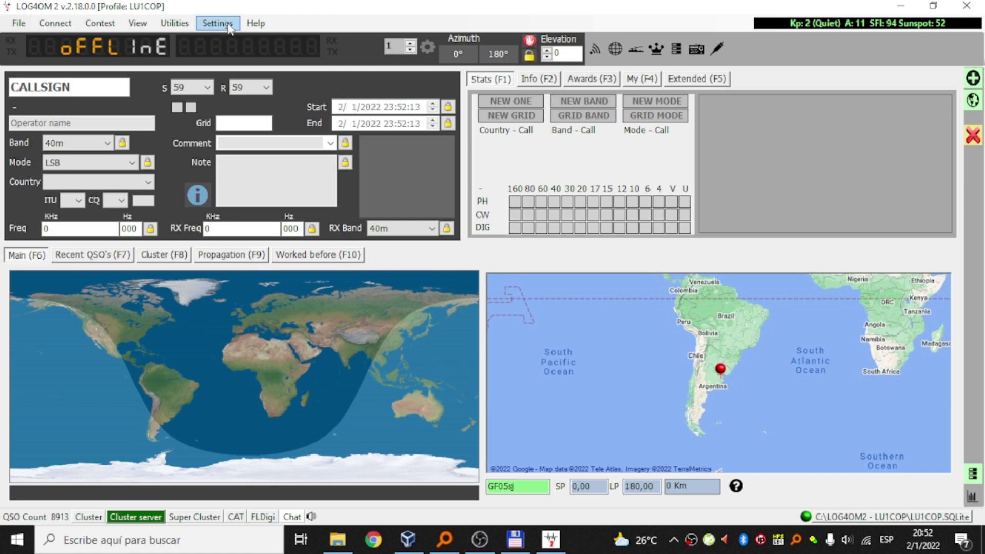
Refresh the serial port list in the CAT interface's Hamlib parameters, select COM14, and save and apply the configuration
click(229, 27)
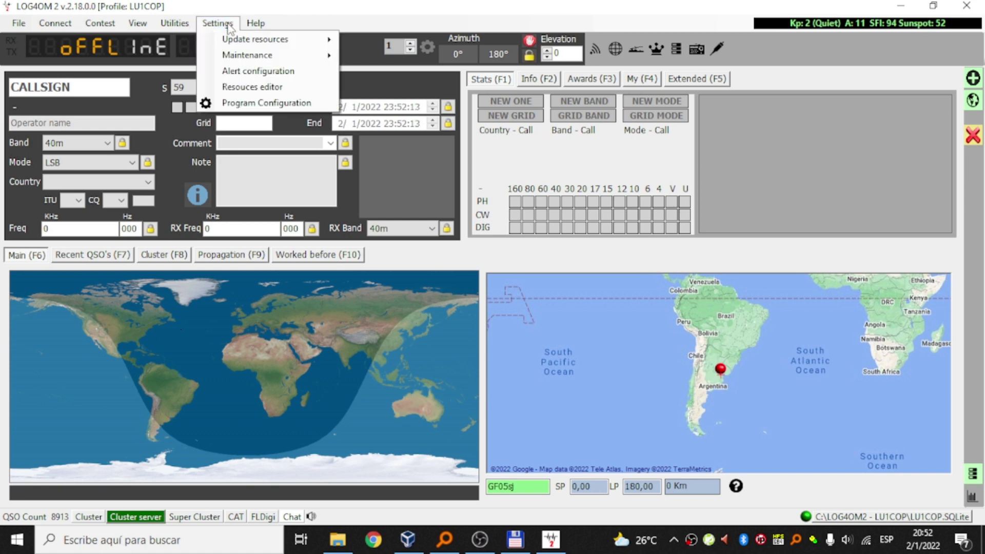
click(236, 103)
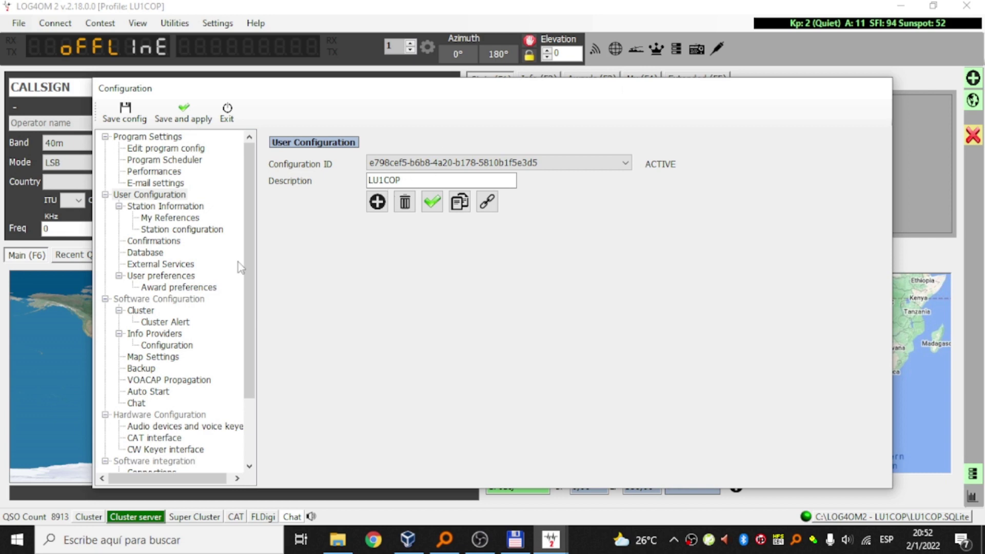
drag(253, 243, 249, 337)
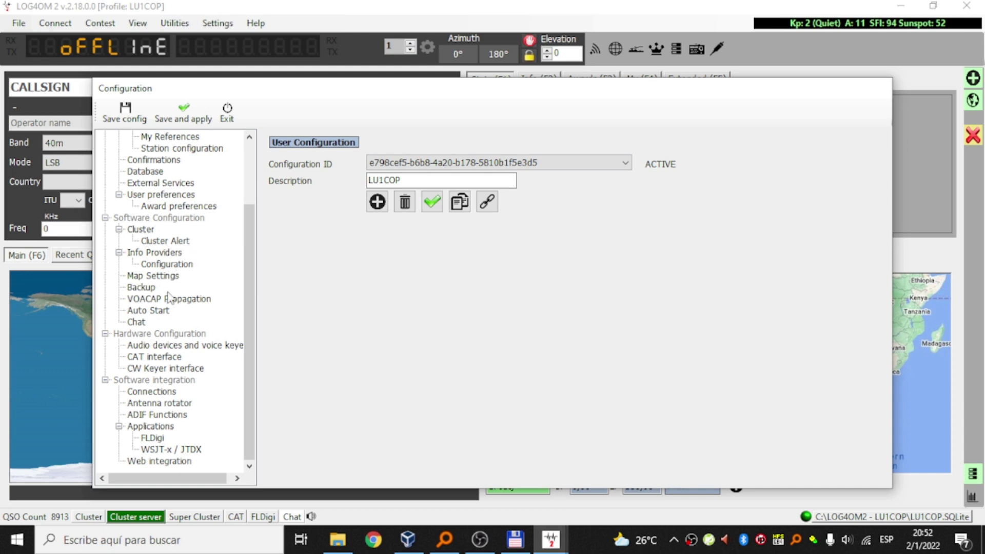
click(157, 357)
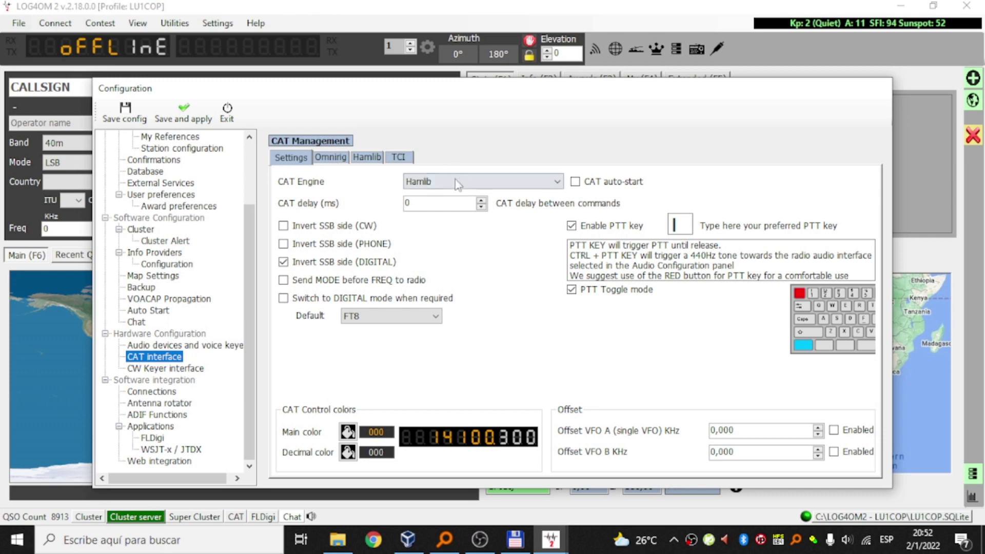
click(367, 159)
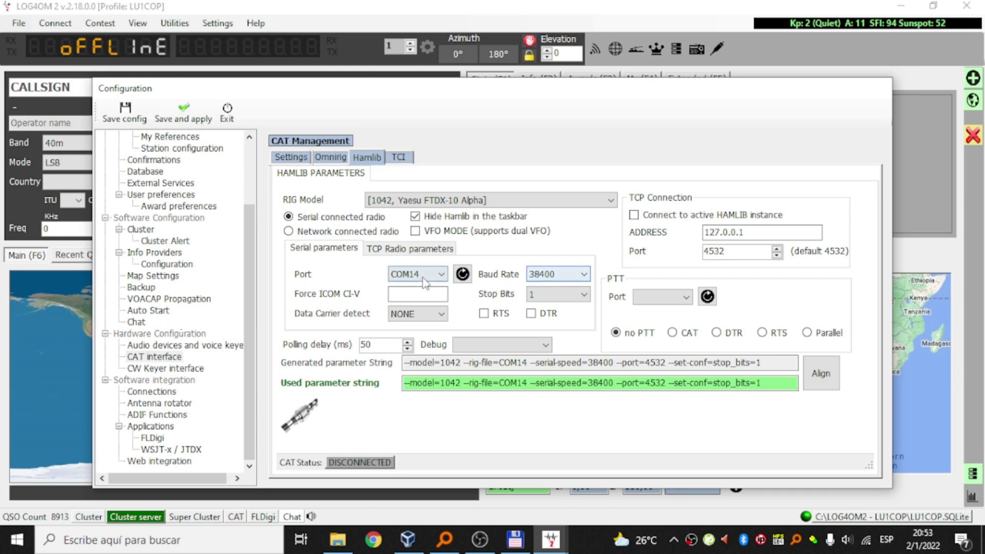
click(461, 276)
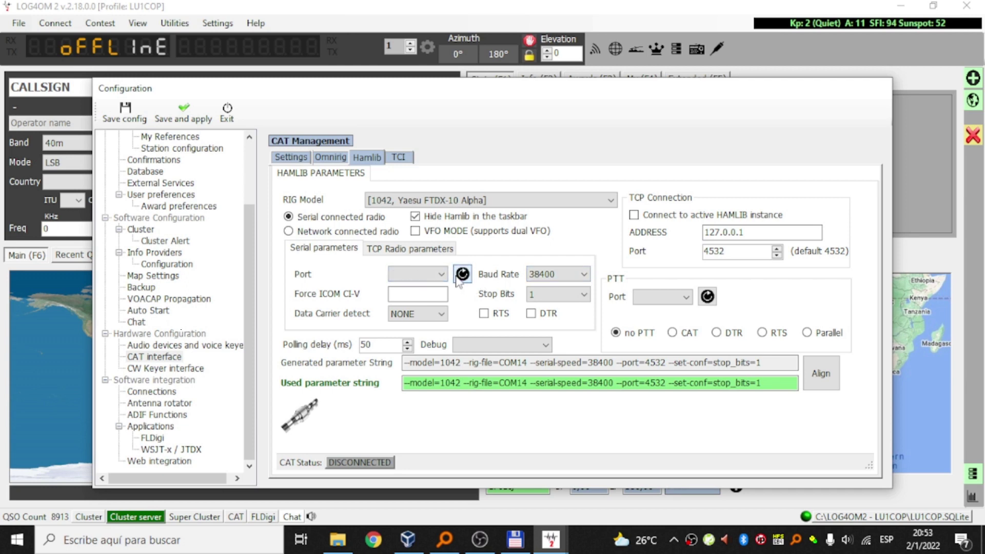
click(441, 275)
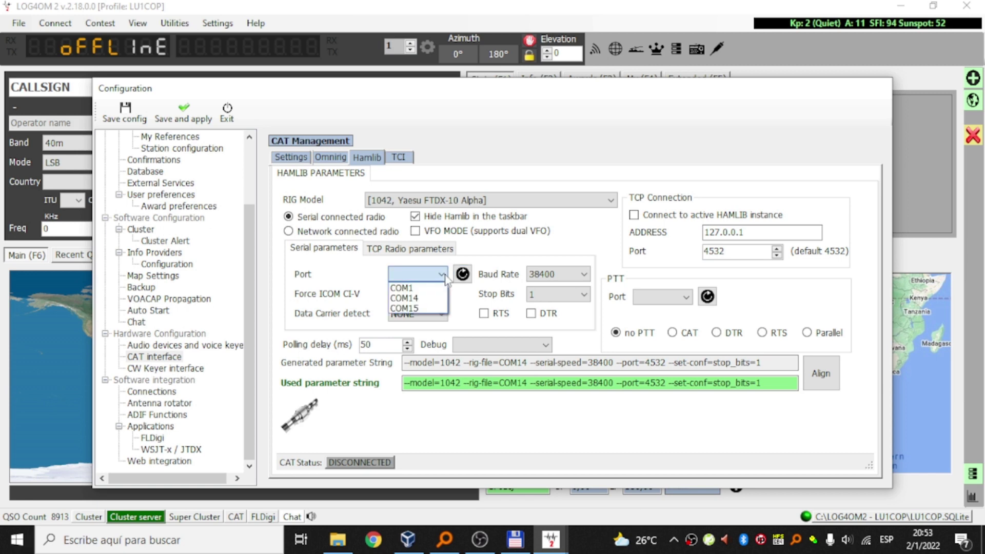
click(425, 298)
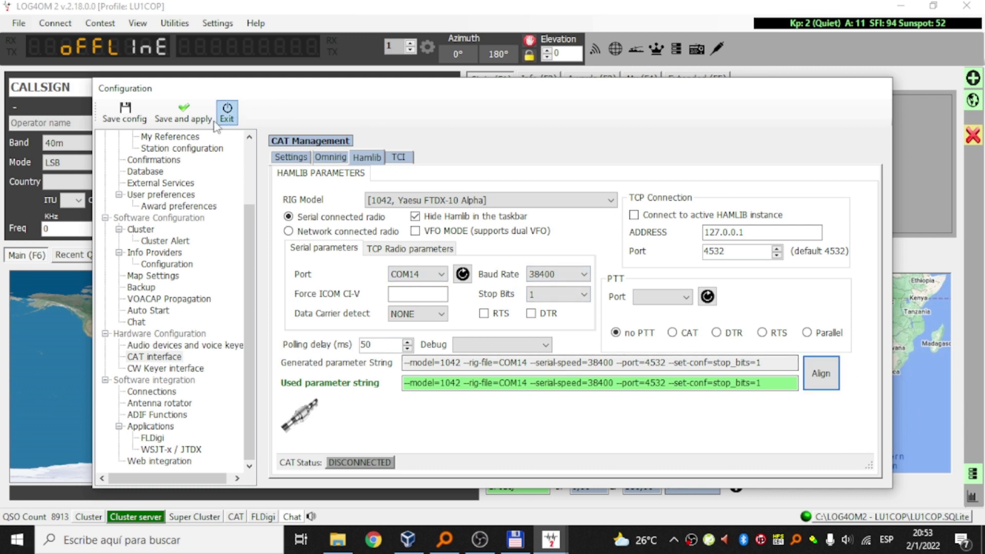
click(192, 121)
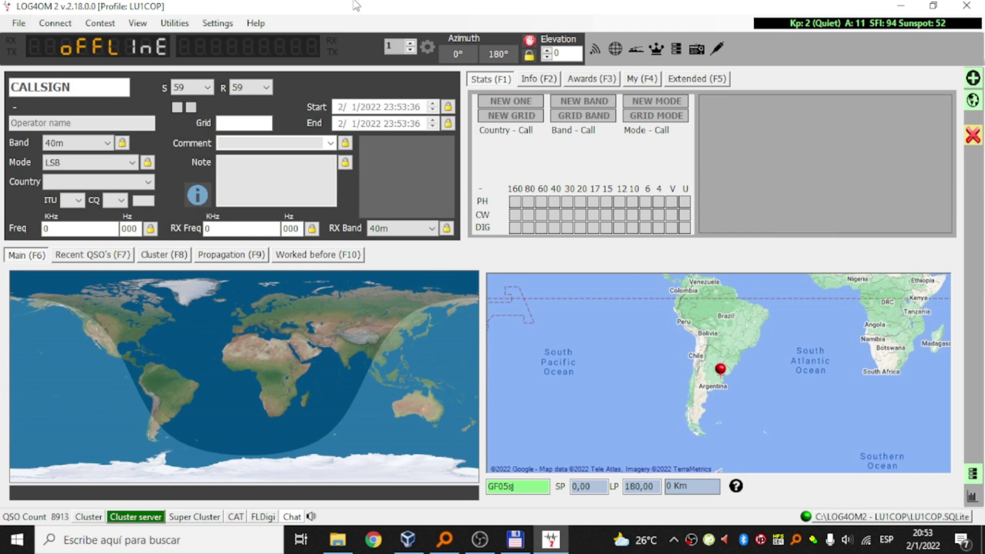
Start the CAT connection to the transceiver
click(55, 24)
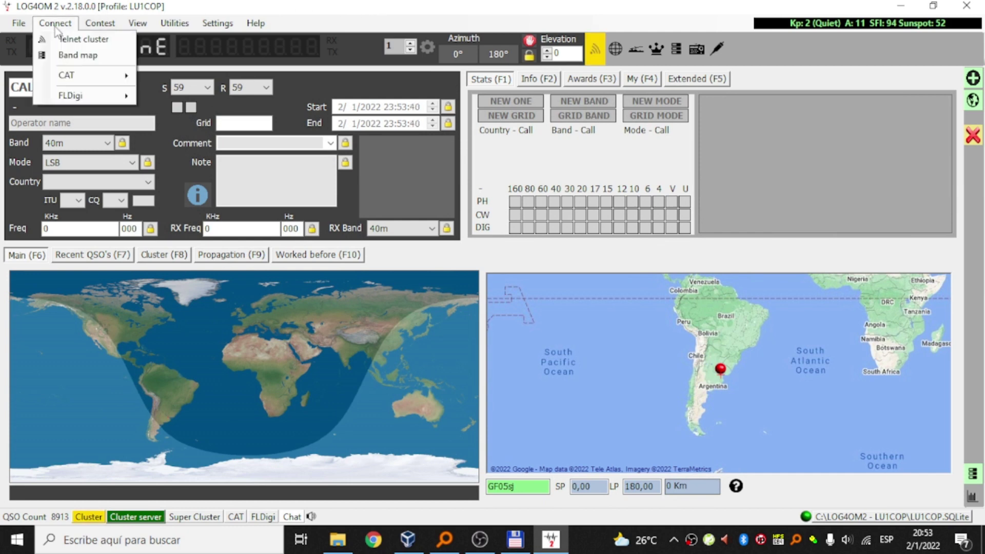
click(79, 76)
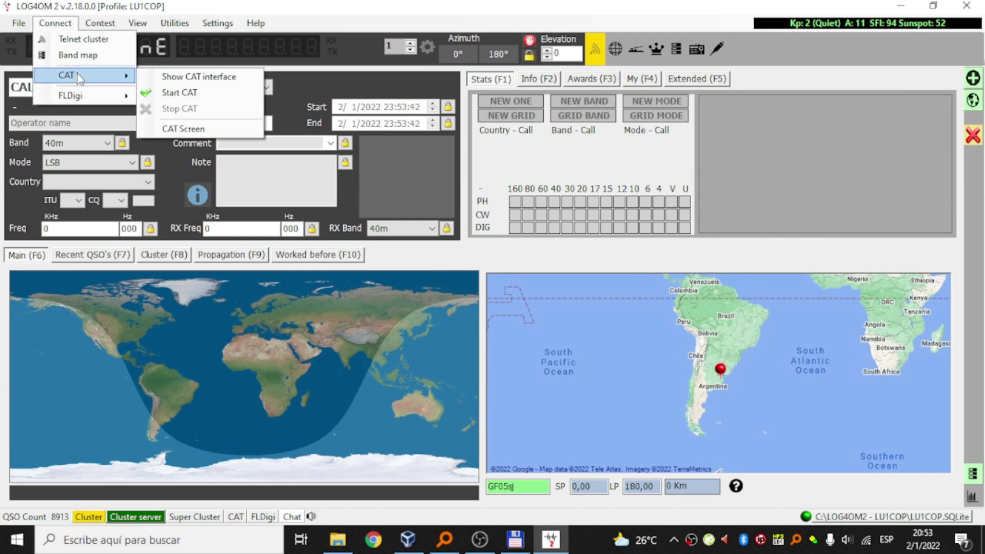
click(171, 94)
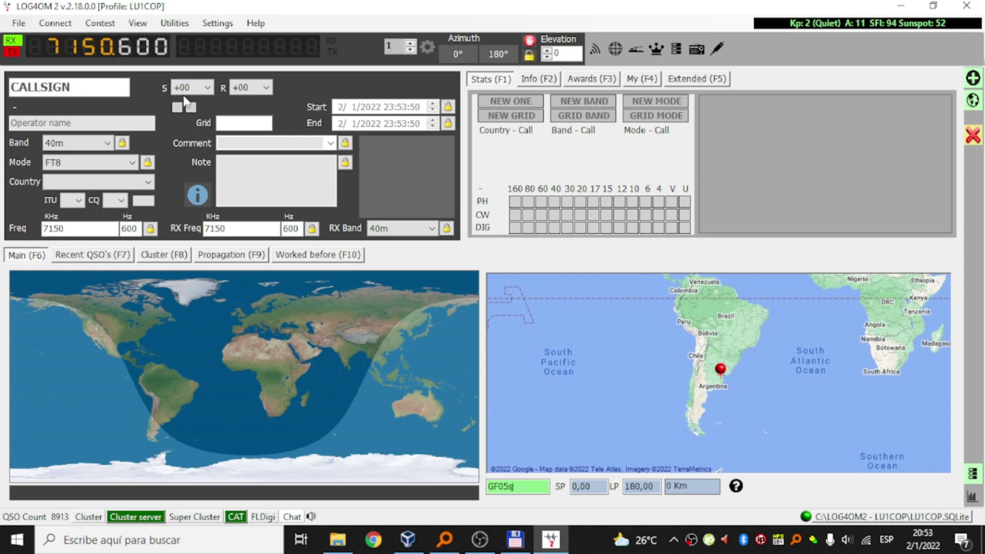
Switch to the Windows Device Manager and check which COM ports the Silicon Labs USB to UART bridges use
key(super+Pause)
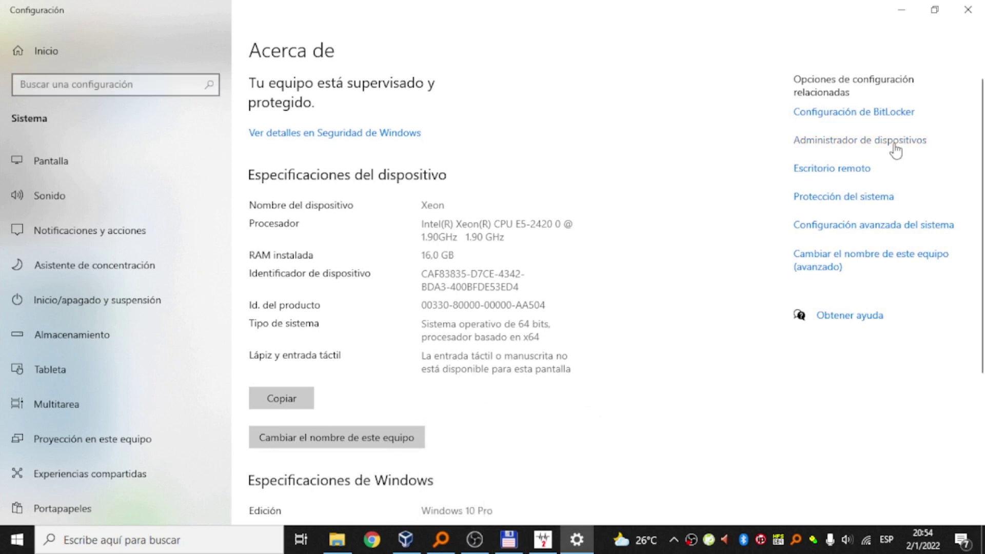
click(894, 143)
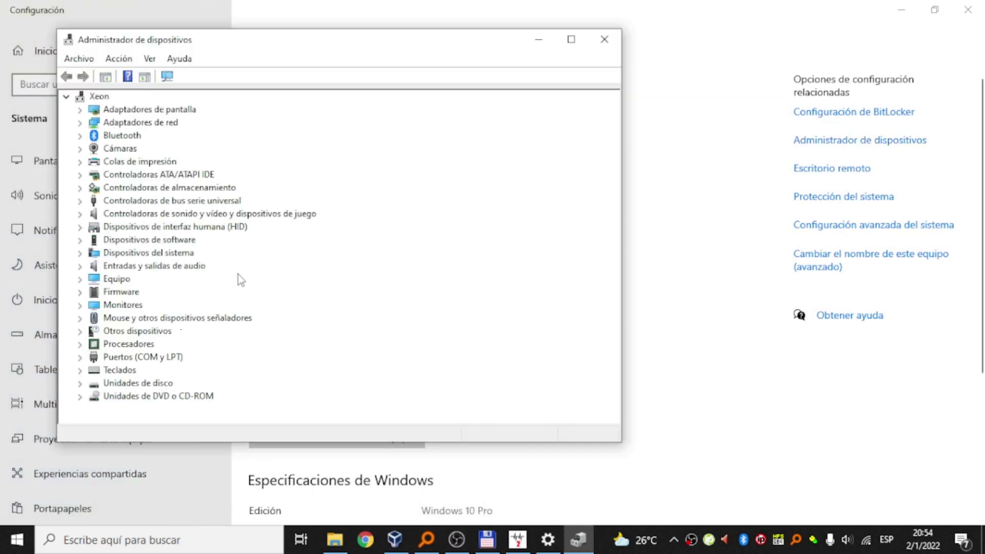
double_click(143, 357)
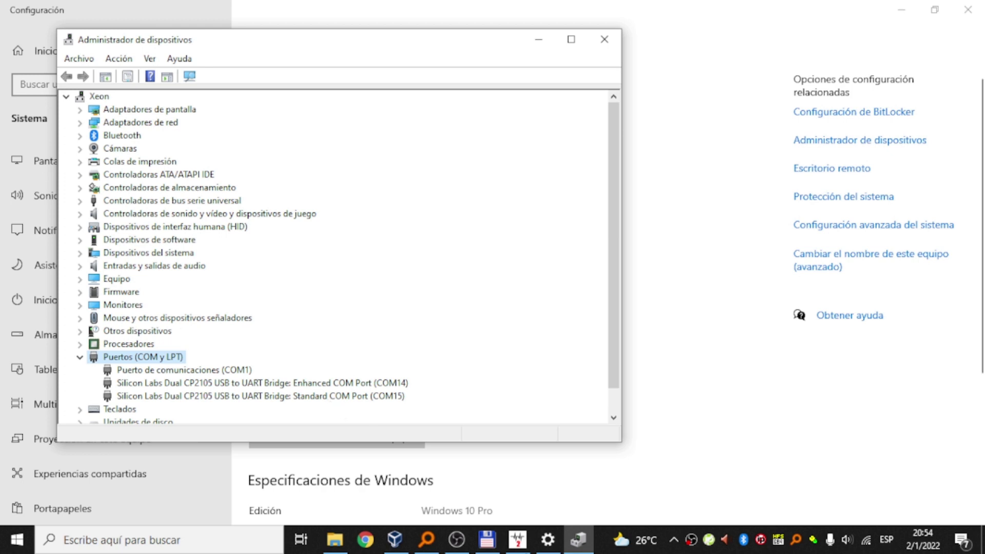
mouse_move(511, 548)
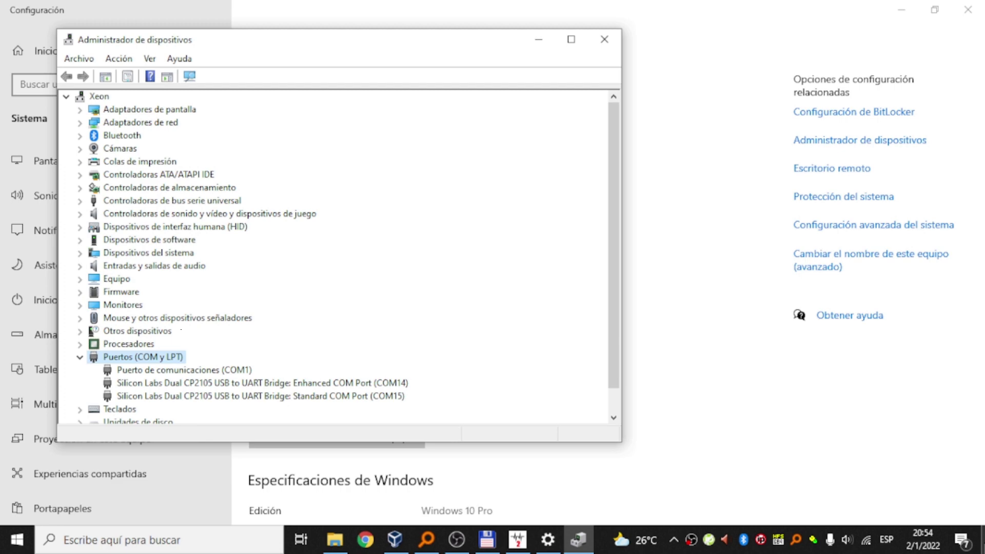
key(super+d)
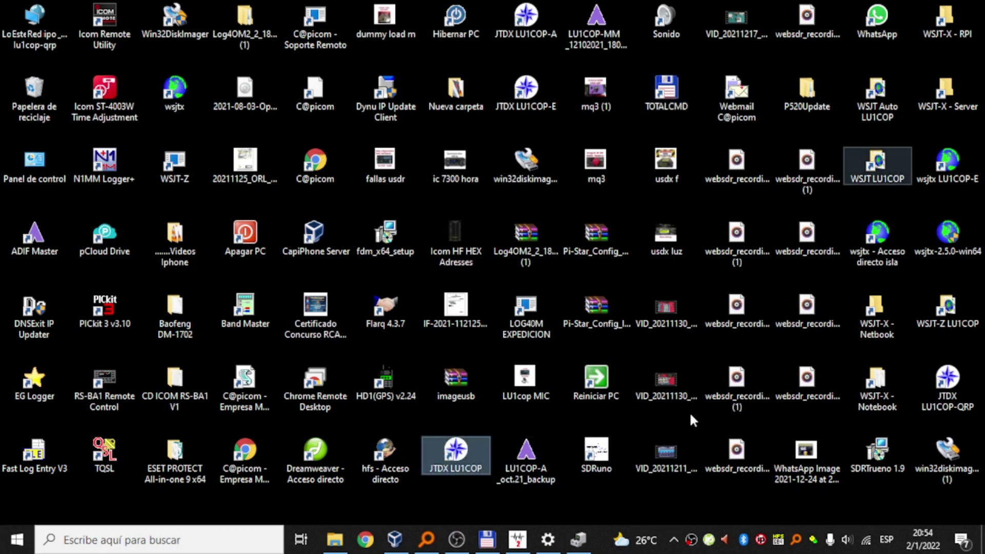
Switch back to Log4OM and stop its CAT connection
click(518, 539)
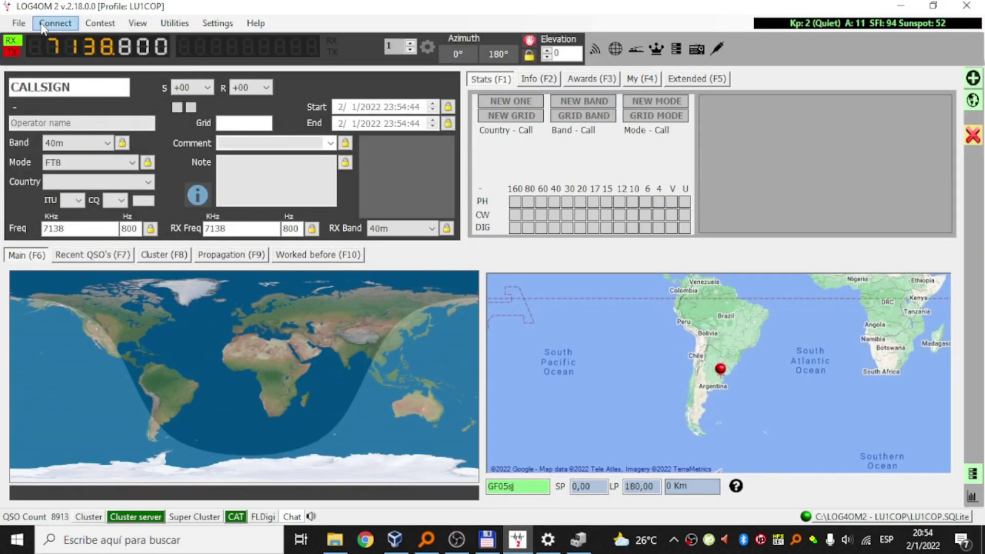
click(42, 26)
mouse_move(59, 77)
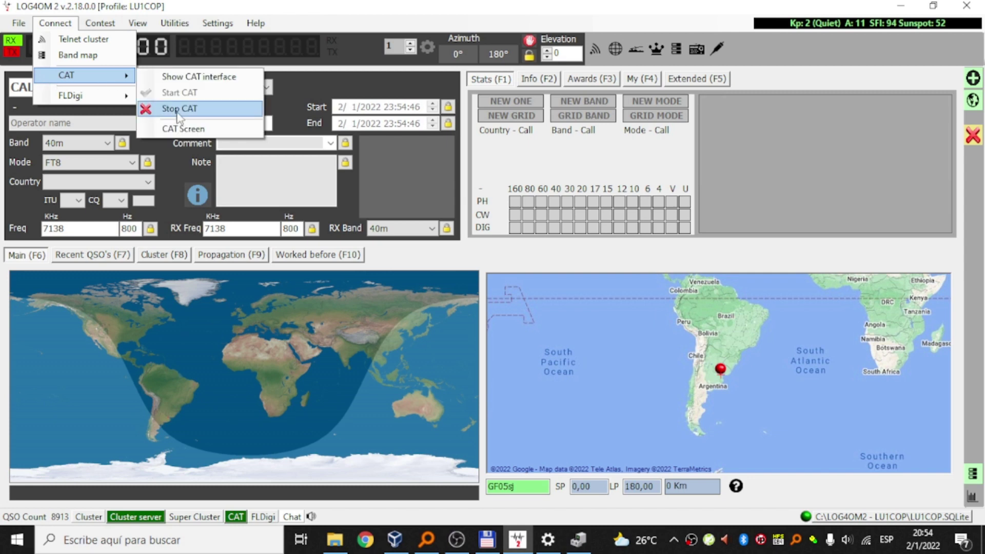
click(180, 109)
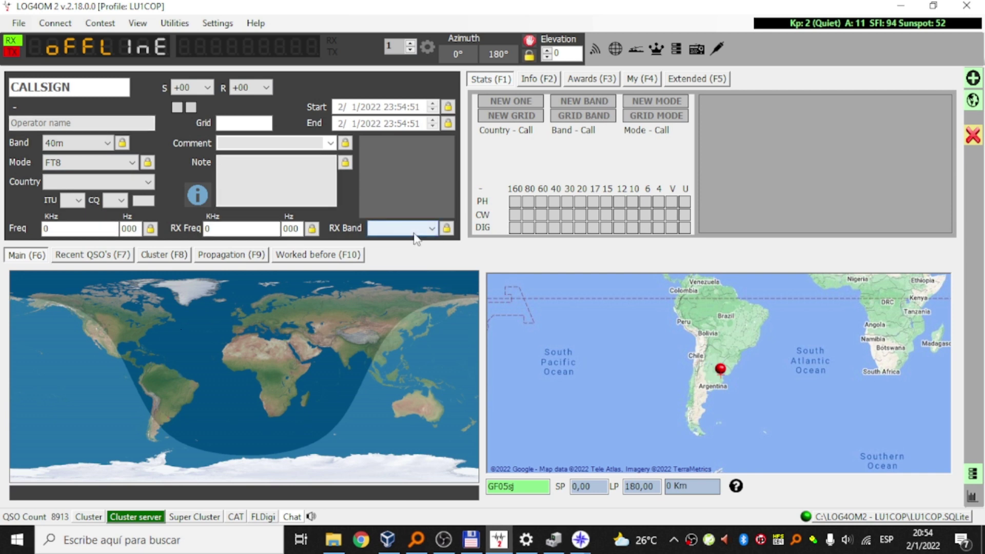
Switch to JTDX, accept reconfiguring the radio interface, and set the rig to Yaesu FTDX-10 in the radio settings
click(580, 539)
click(718, 475)
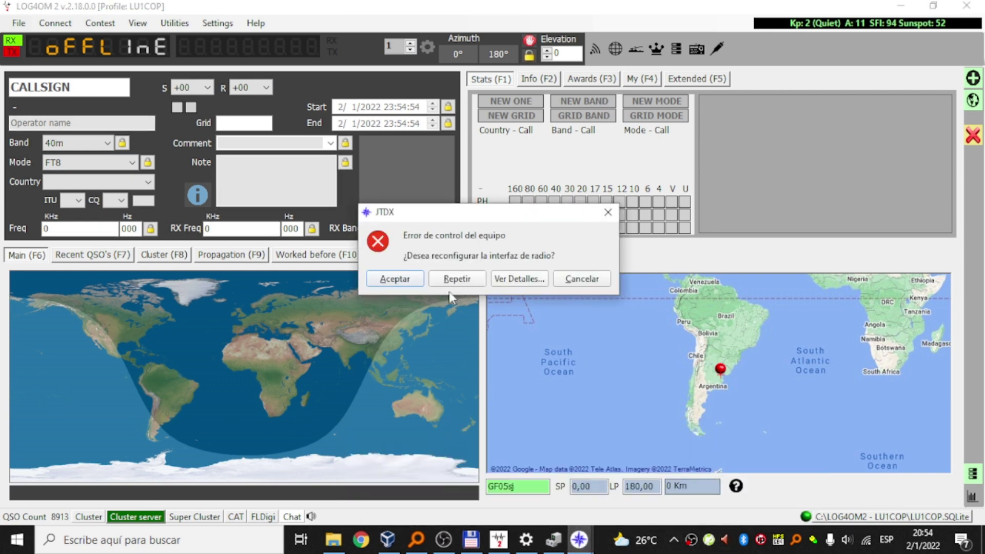
click(404, 287)
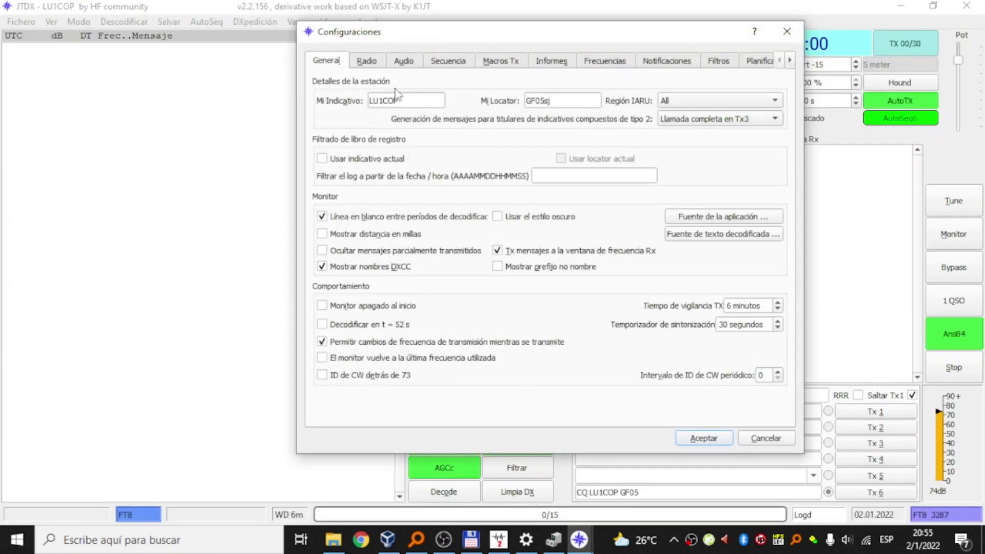
click(378, 66)
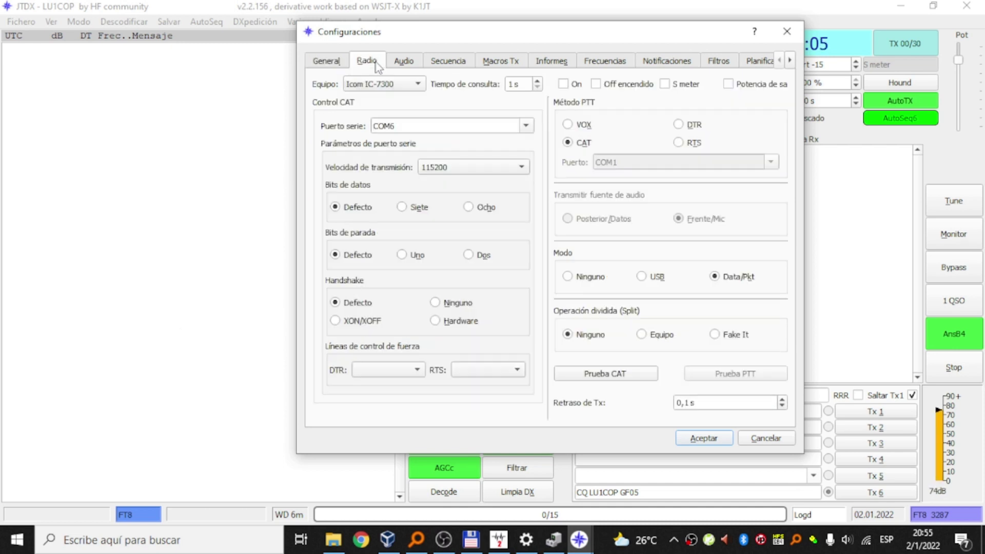
click(406, 84)
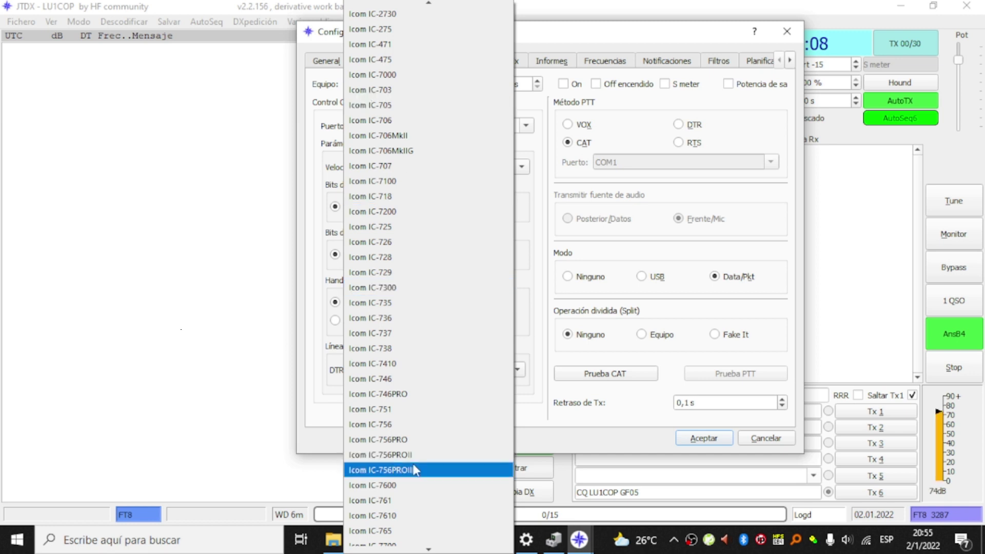
scroll(426, 423, down, 20)
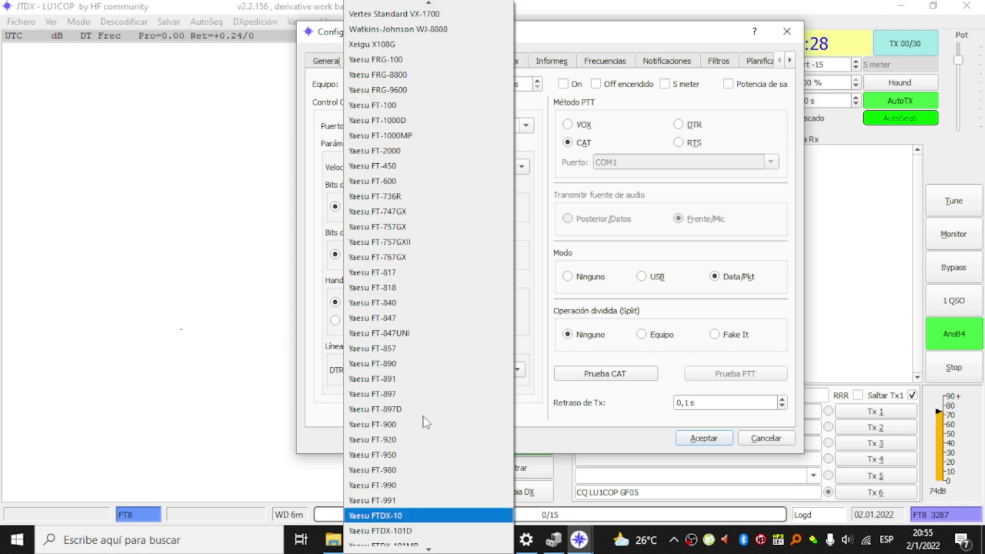
key(Return)
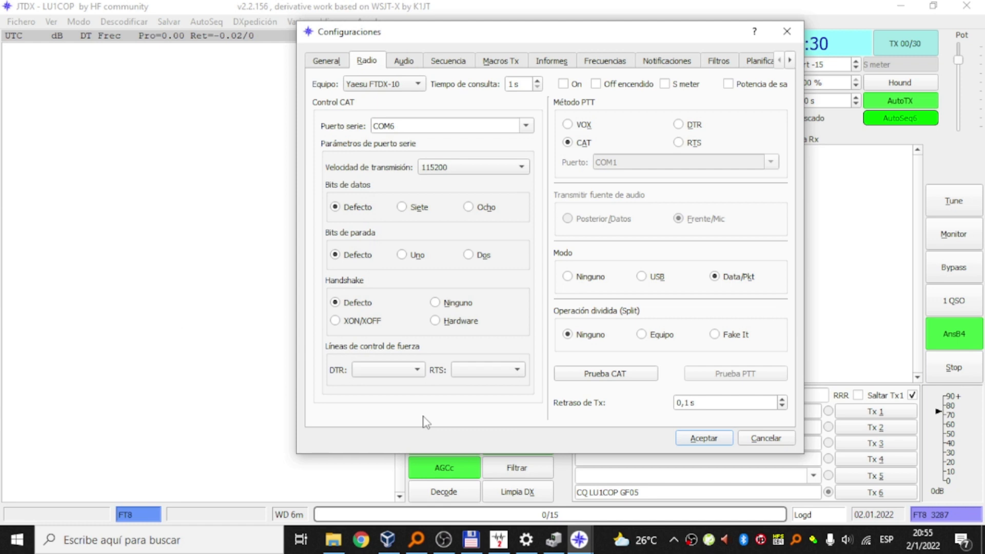
Set the CAT baud rate to 38400 and the serial port to COM14
click(455, 168)
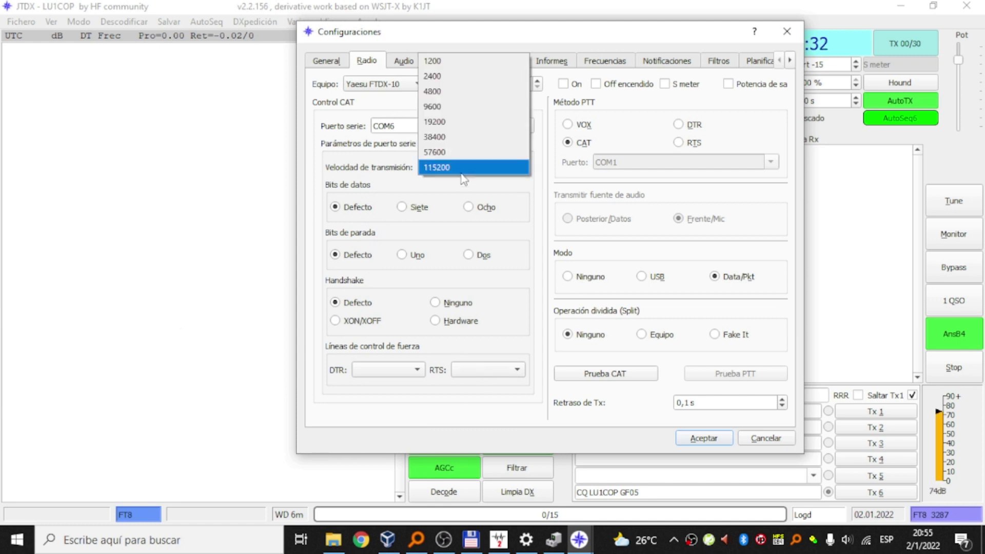
click(463, 138)
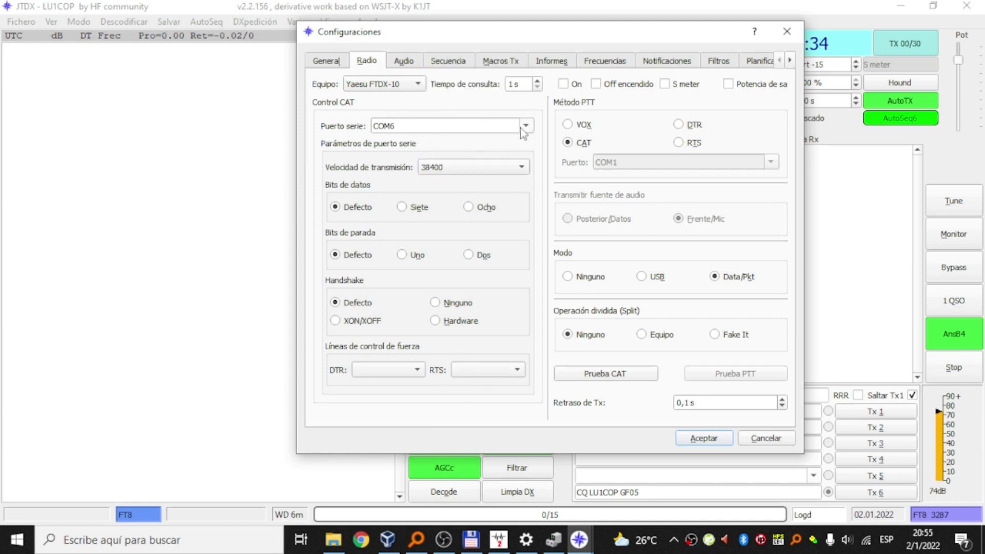
click(526, 126)
click(485, 149)
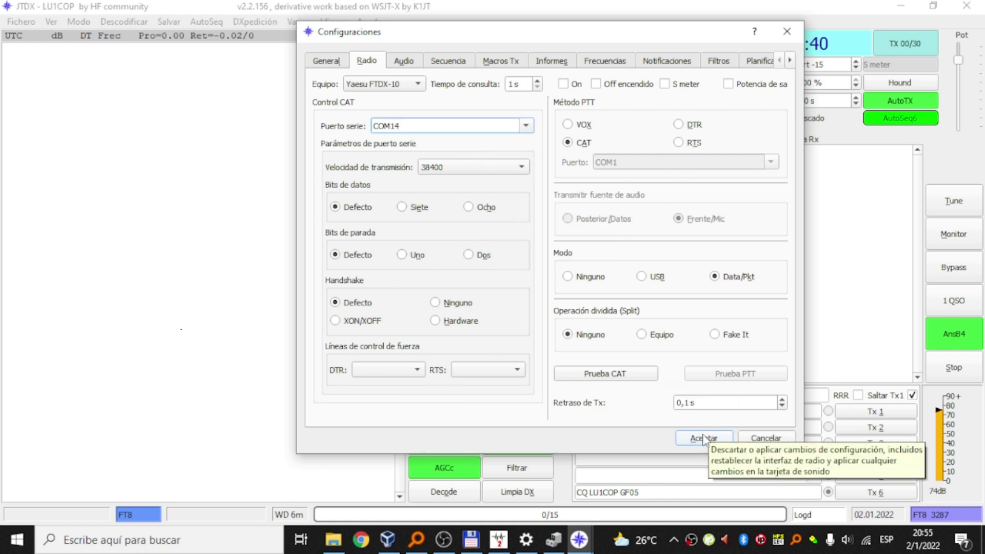
Select Línea (USB AUDIO CODEC) as the sound card input and accept the JTDX settings
click(399, 62)
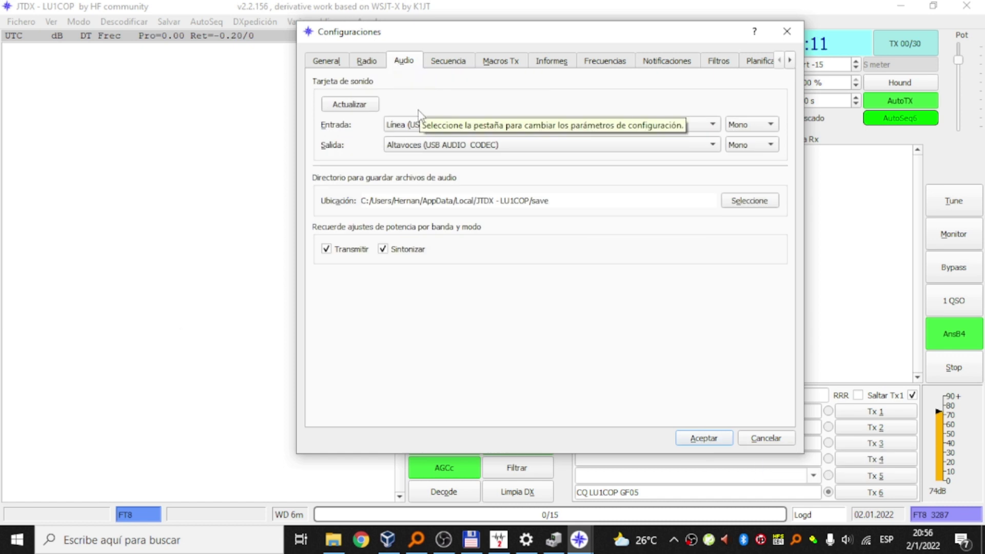
click(422, 126)
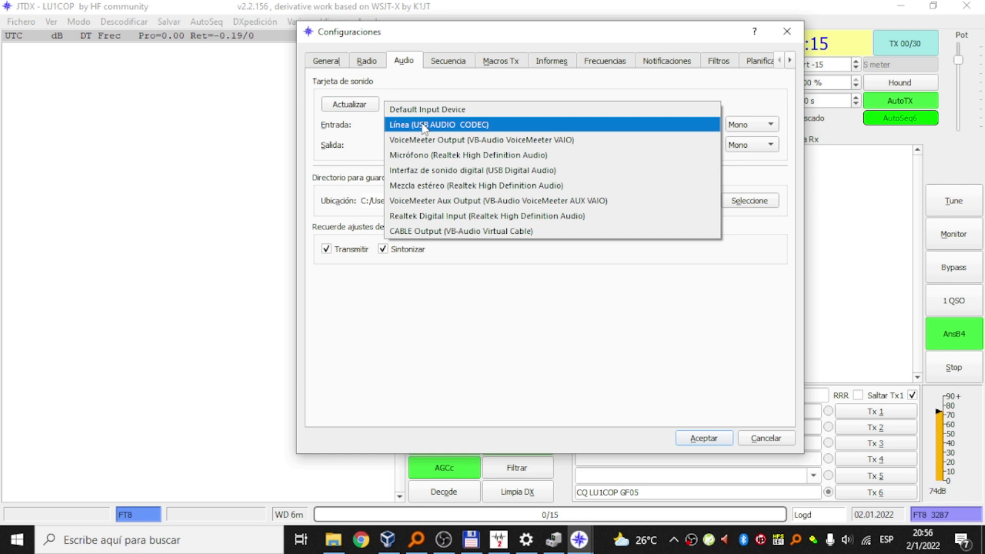
click(422, 125)
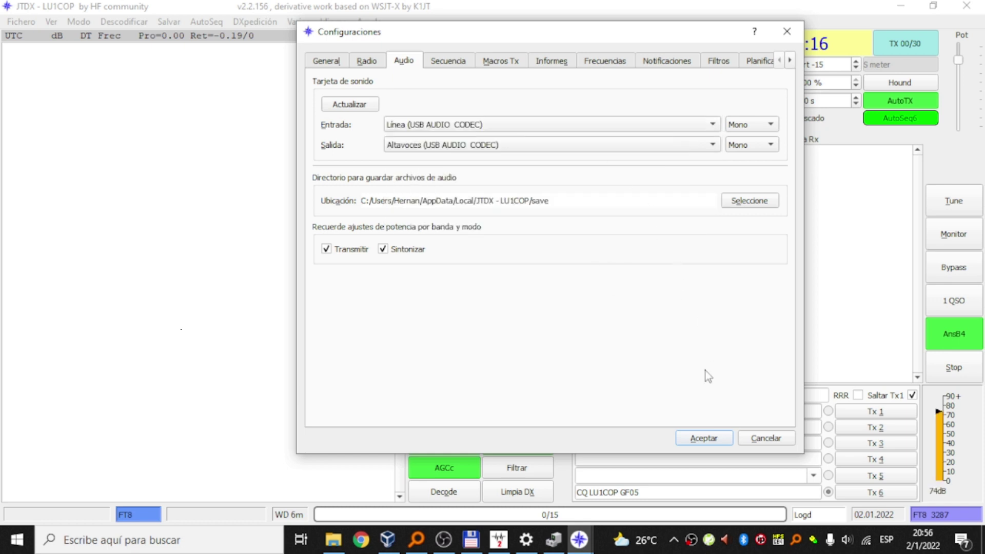
click(714, 440)
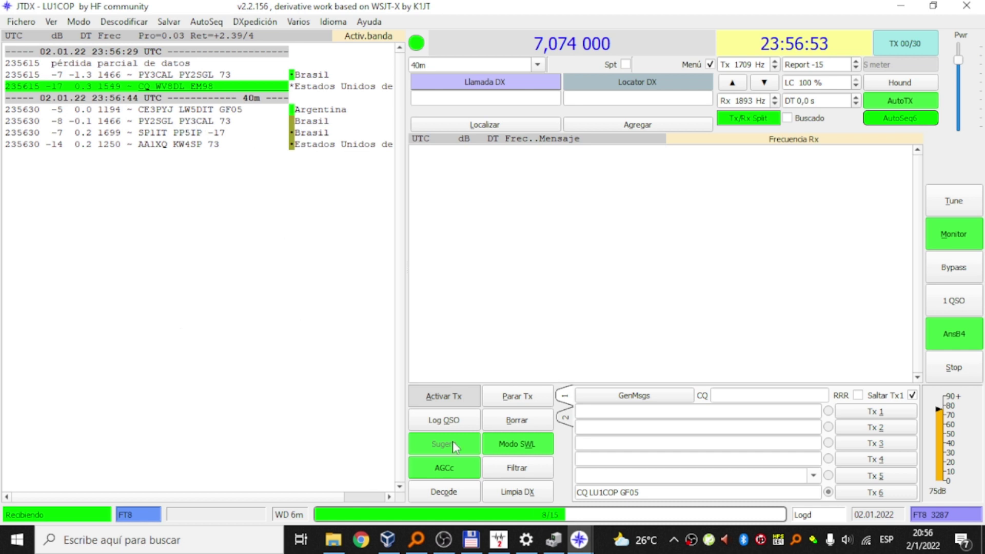
Transmit a test tone with Tune and stop it
click(962, 202)
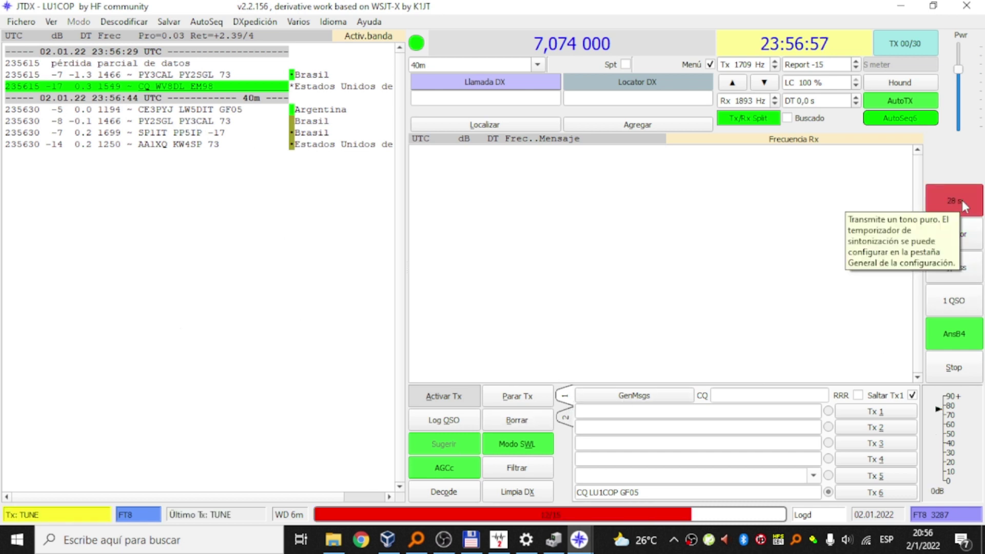
click(962, 200)
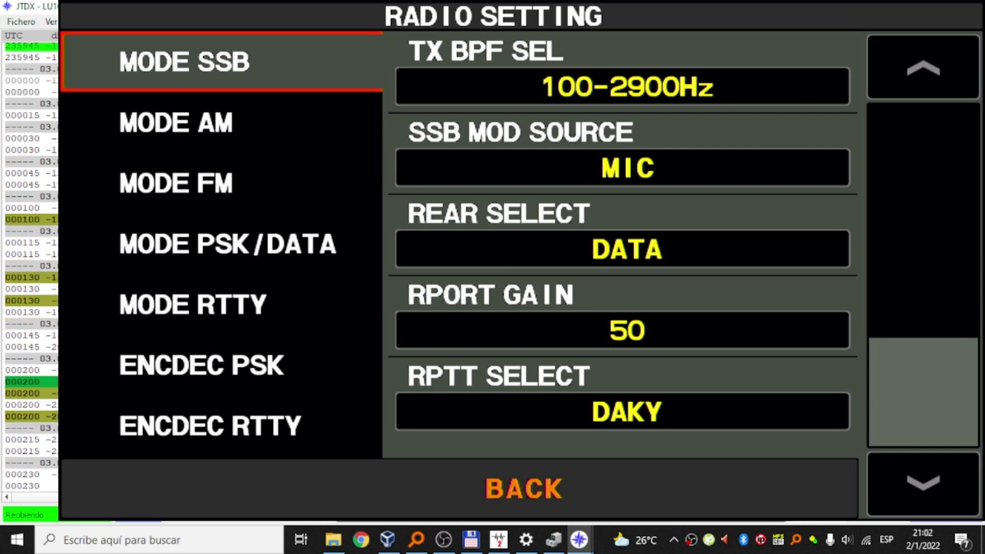
Set SSB MOD SOURCE to REAR in the transceiver's MODE SSB settings and open REAR SELECT for editing
click(622, 167)
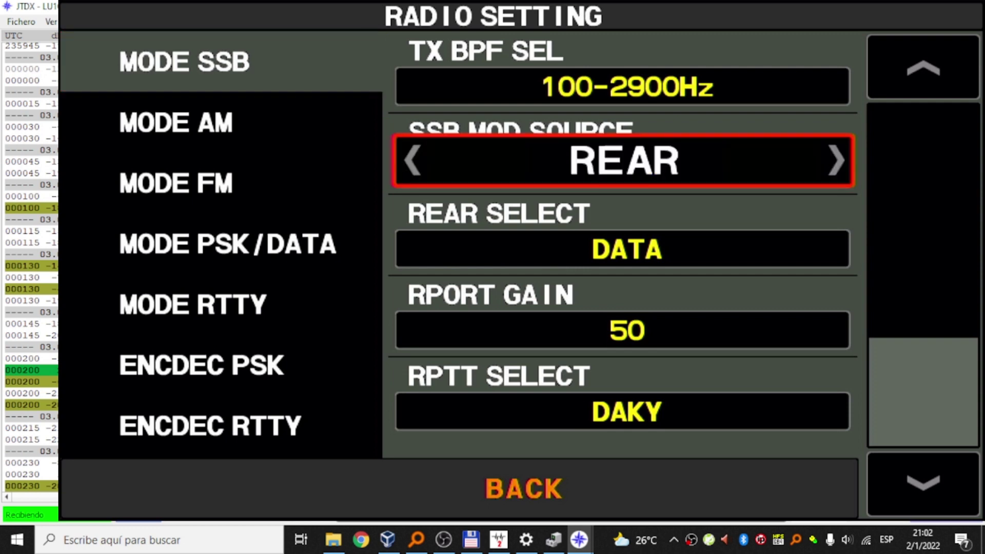
click(623, 241)
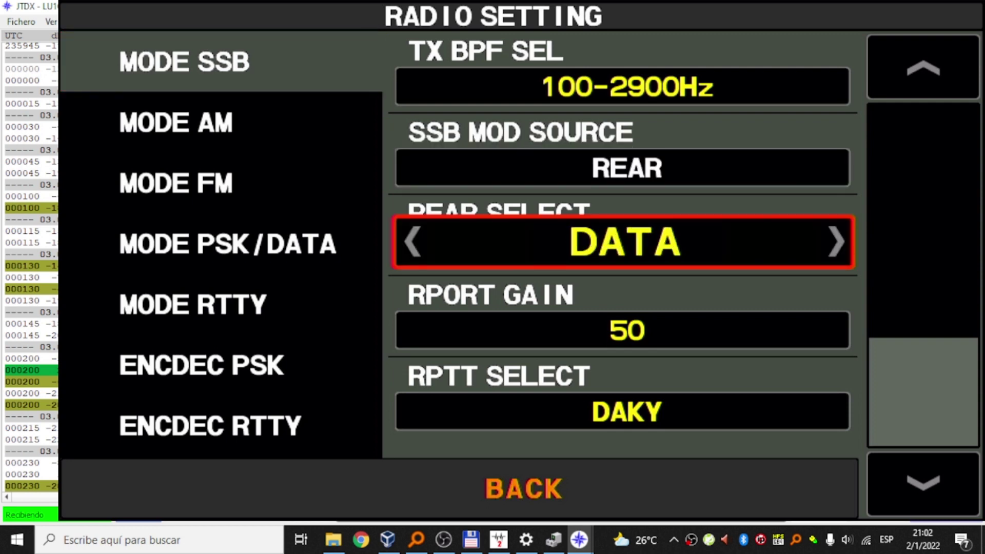